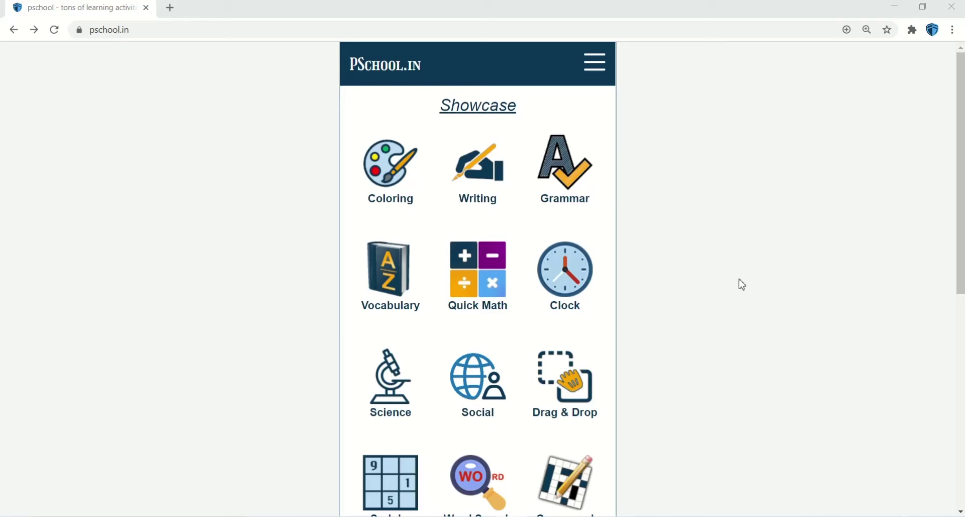
# Open the dashboard from the menu and switch the user type to Student, then back to Teacher
pyautogui.click(600, 73)
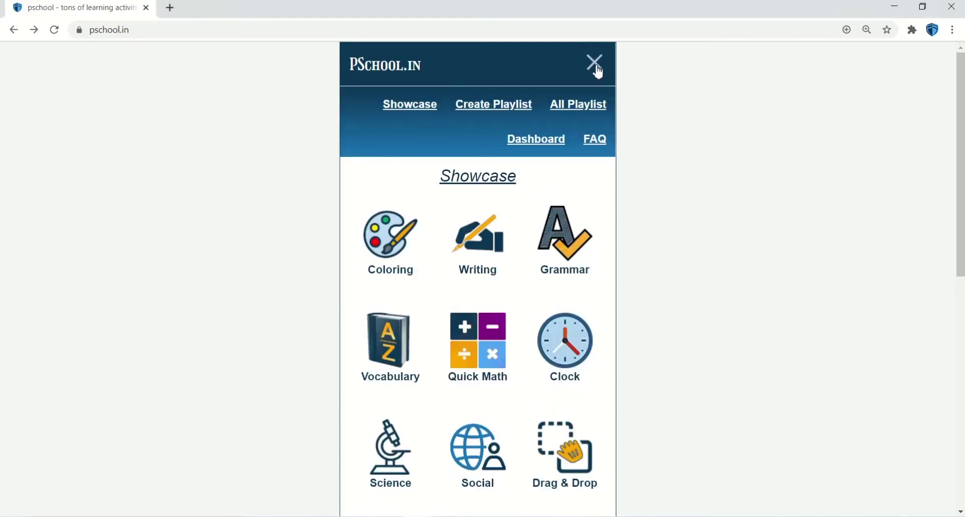
pyautogui.click(537, 141)
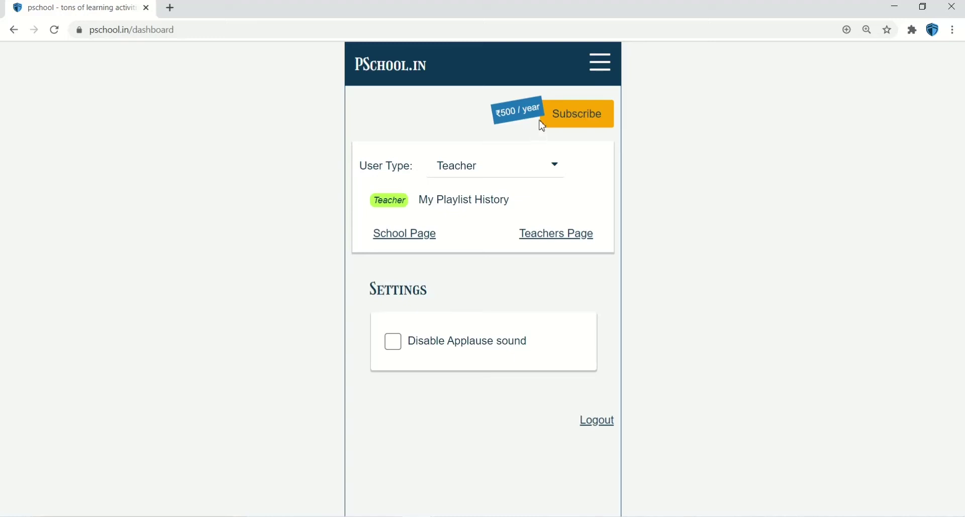
pyautogui.click(468, 170)
pyautogui.click(471, 173)
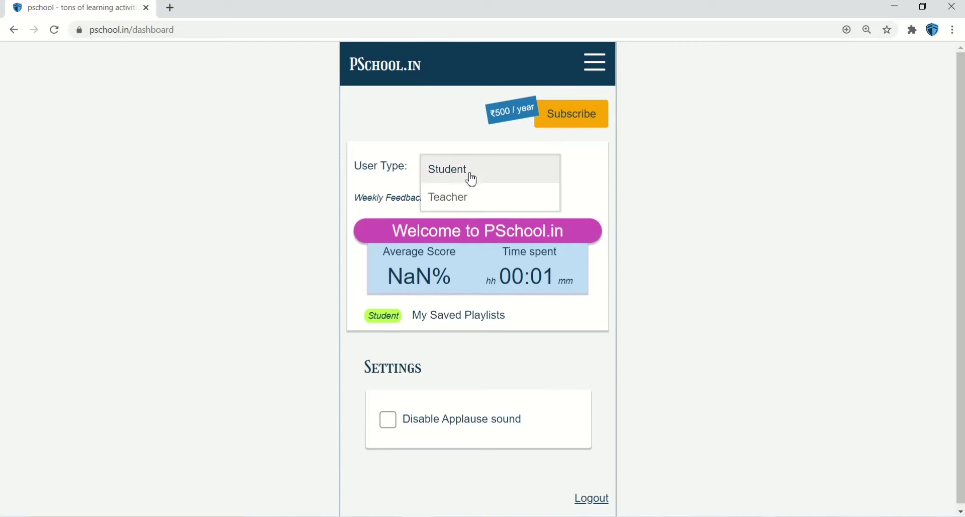
pyautogui.click(463, 203)
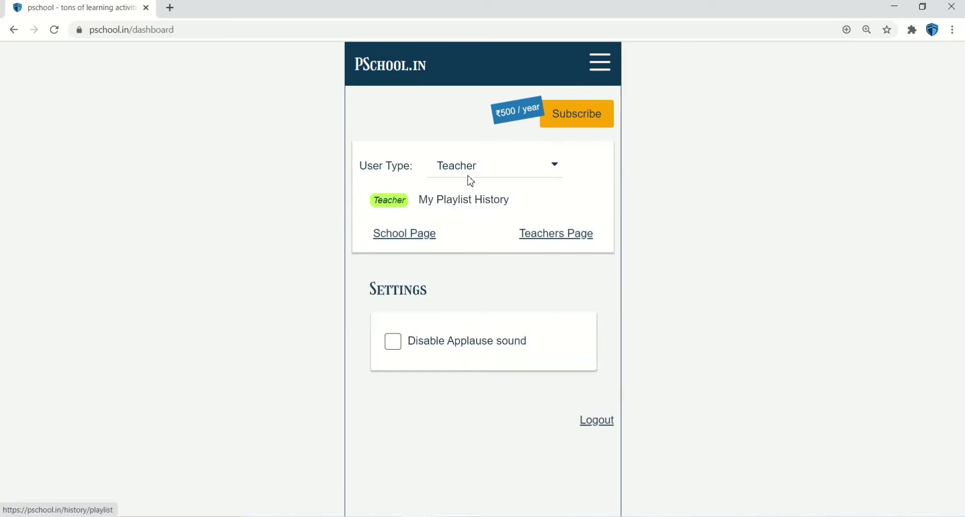
# On the Teachers page, start a classroom named 'sixth std eng' and begin the school email field
pyautogui.click(562, 240)
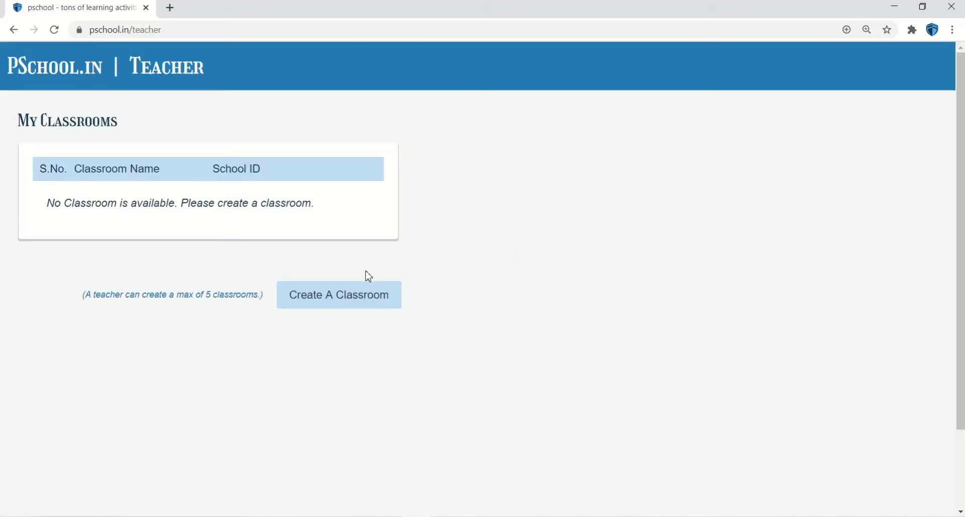
pyautogui.click(357, 297)
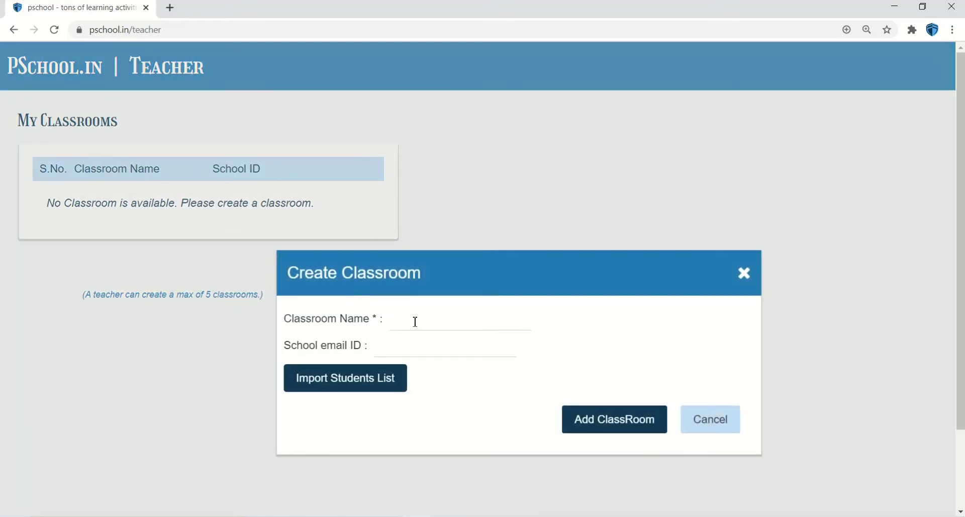
pyautogui.write('s')
pyautogui.write('ixth st')
pyautogui.write('d eng')
pyautogui.click(445, 344)
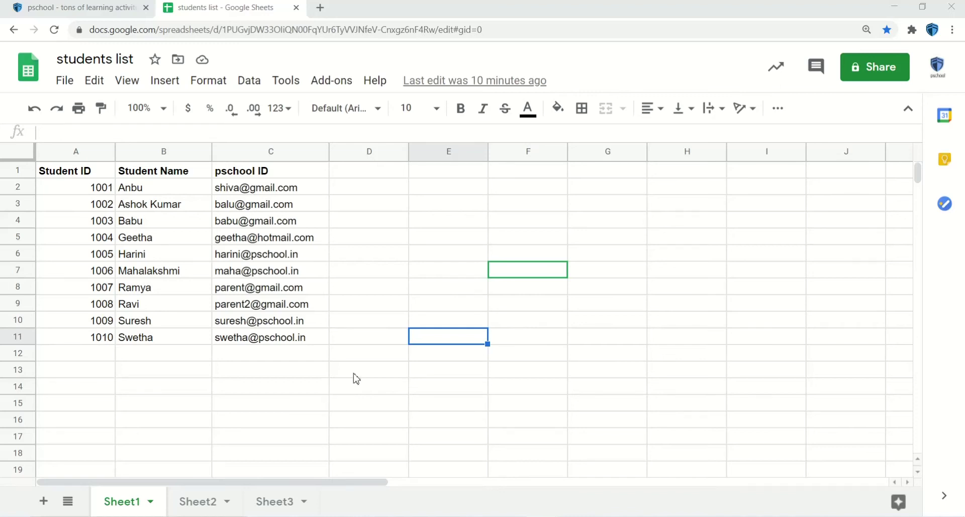
# Select the Student ID and pschool ID columns and download the students list as CSV
pyautogui.click(354, 373)
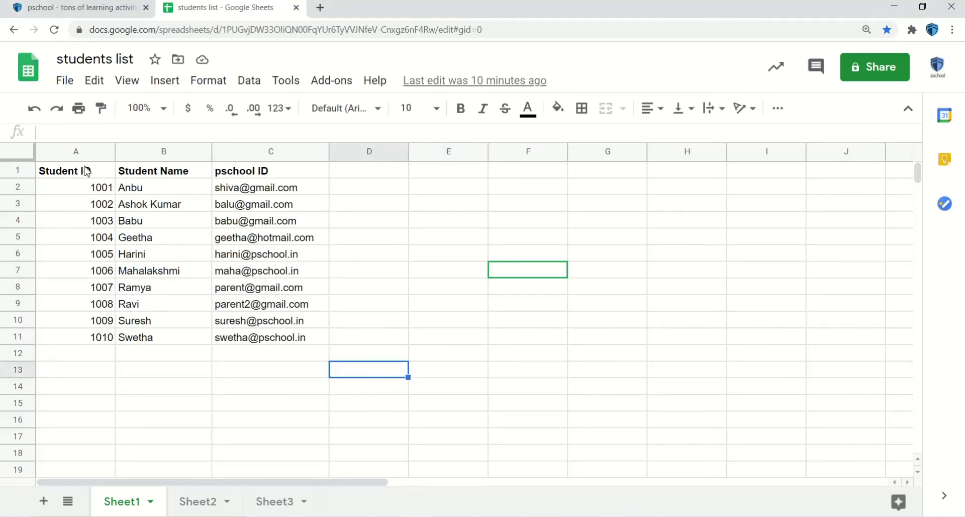
pyautogui.moveTo(81, 172); pyautogui.dragTo(280, 341)
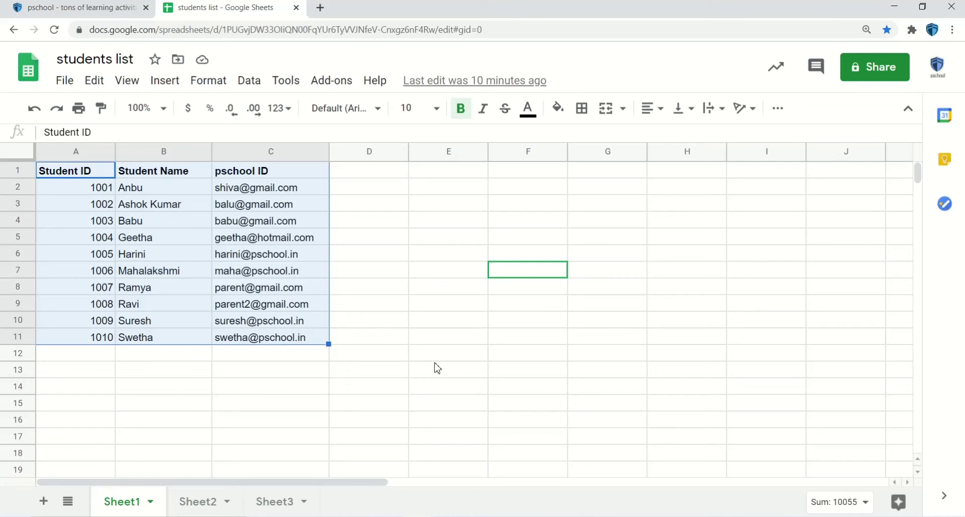
pyautogui.click(204, 388)
pyautogui.moveTo(80, 177); pyautogui.dragTo(76, 337)
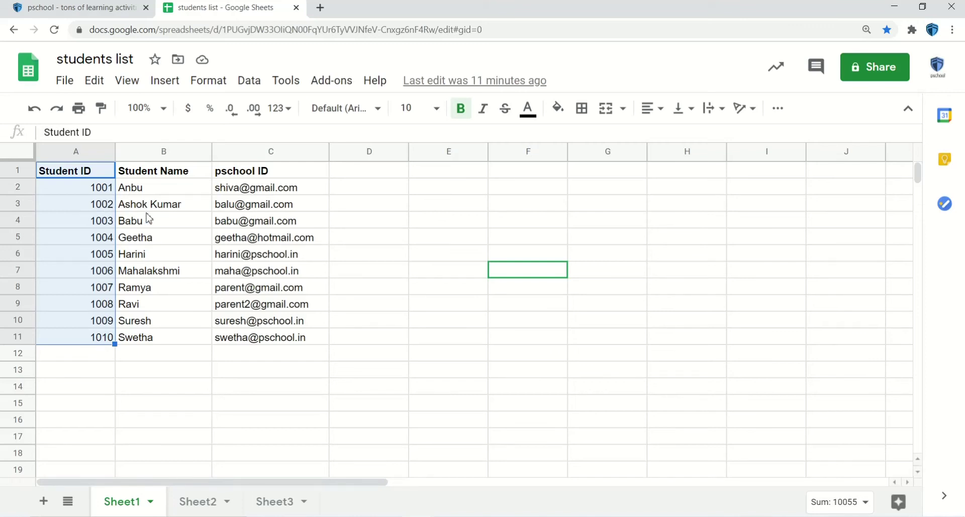
pyautogui.moveTo(236, 171); pyautogui.dragTo(271, 338)
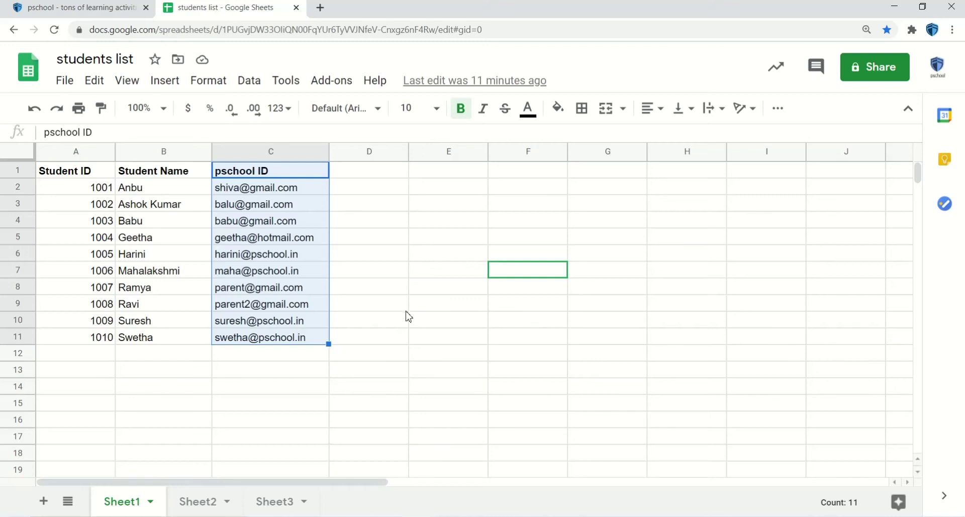
pyautogui.click(61, 83)
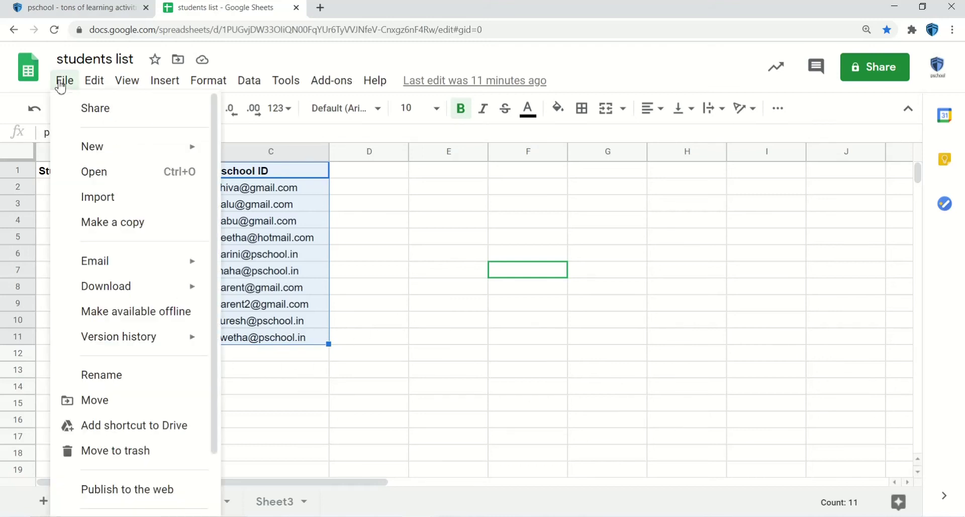
pyautogui.moveTo(106, 286)
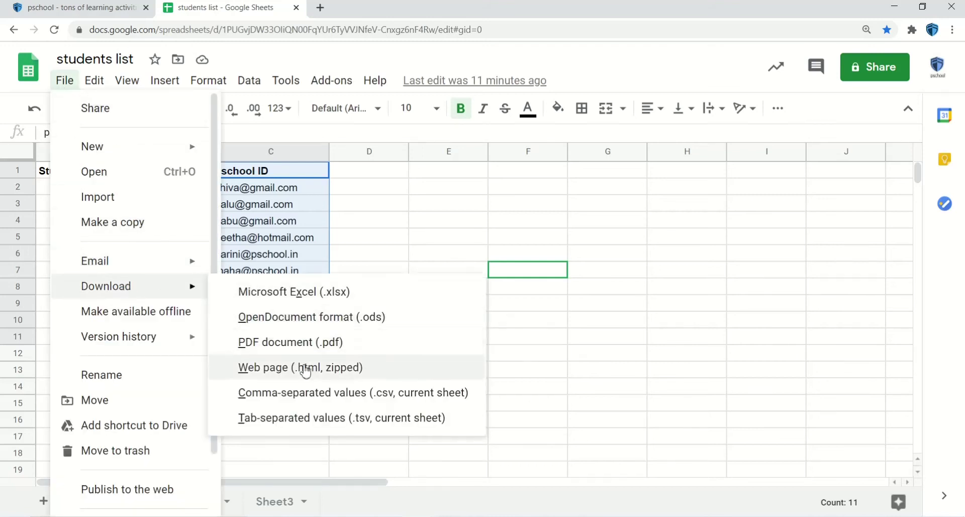
pyautogui.click(302, 403)
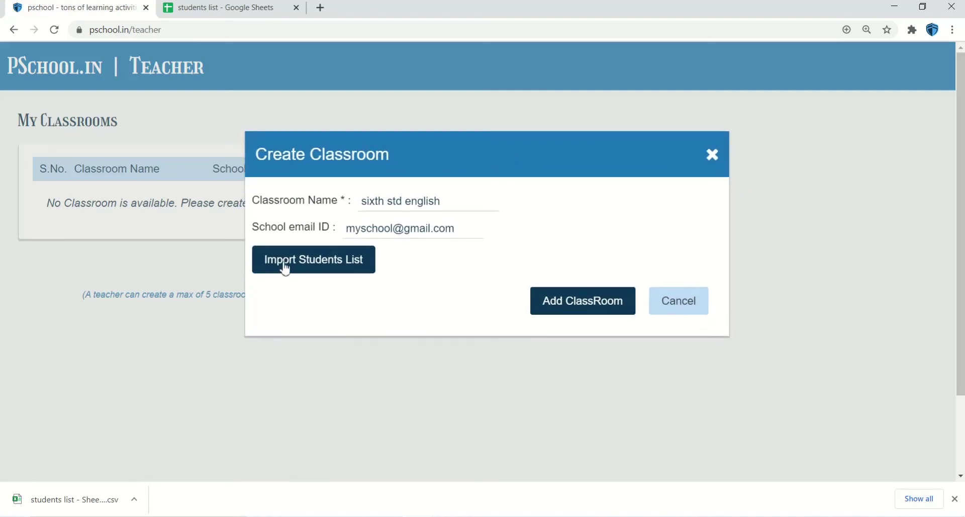
# Import the ten students from the students list CSV and add the 'sixth std english' classroom
pyautogui.click(293, 263)
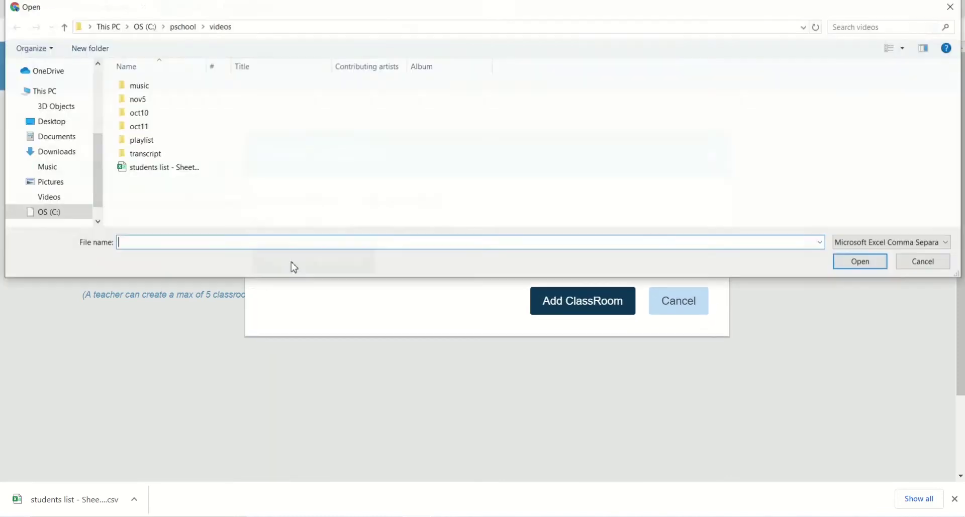
pyautogui.click(174, 171)
pyautogui.click(869, 265)
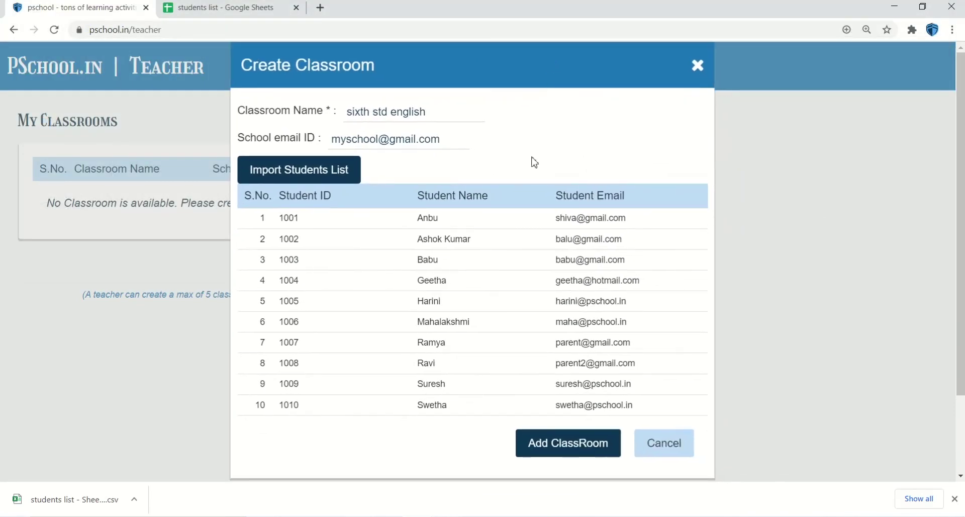
pyautogui.click(573, 452)
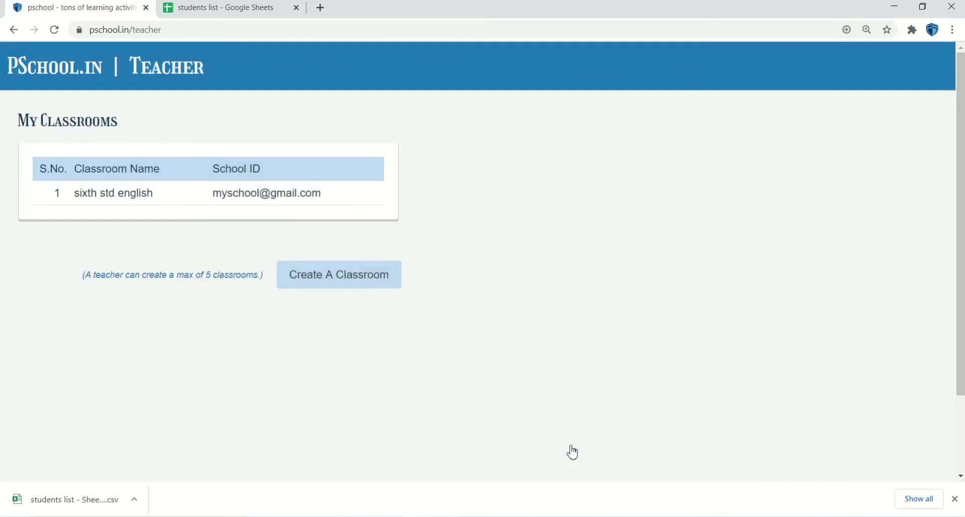
pyautogui.click(131, 202)
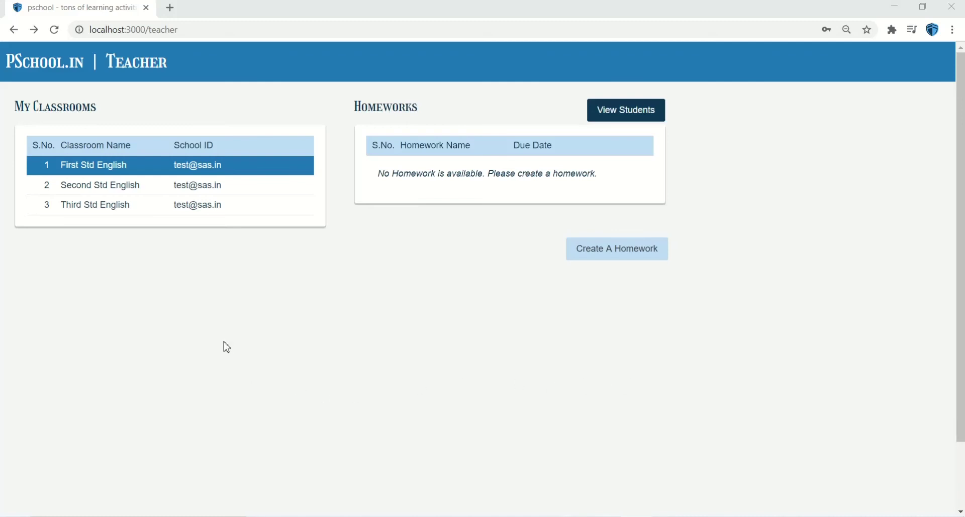
# Assign First Std English the Nov 8 playlist as homework due 12 November 2020
pyautogui.click(119, 184)
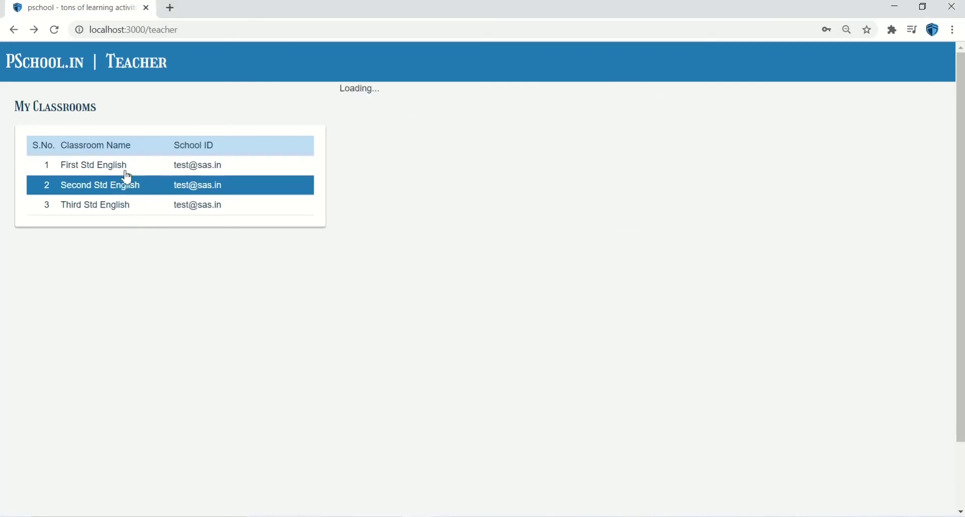
pyautogui.click(127, 170)
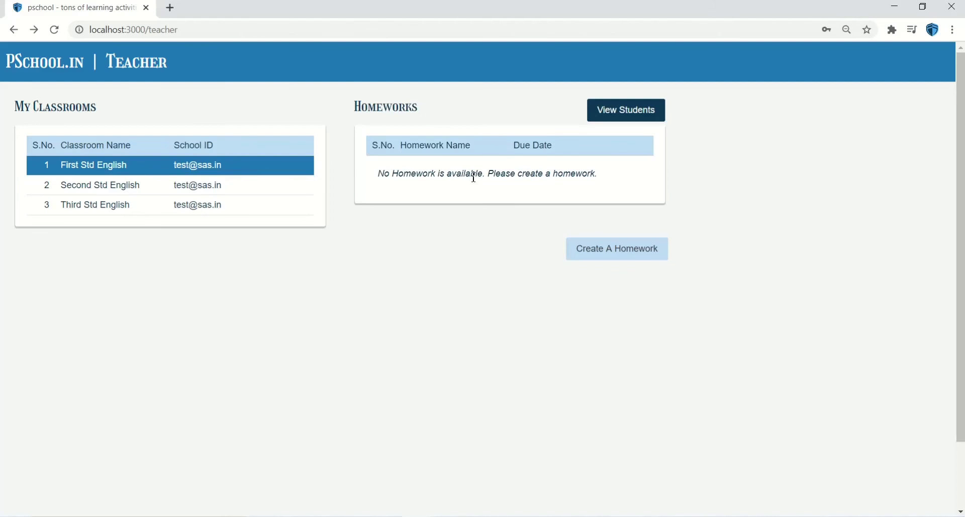
pyautogui.click(620, 257)
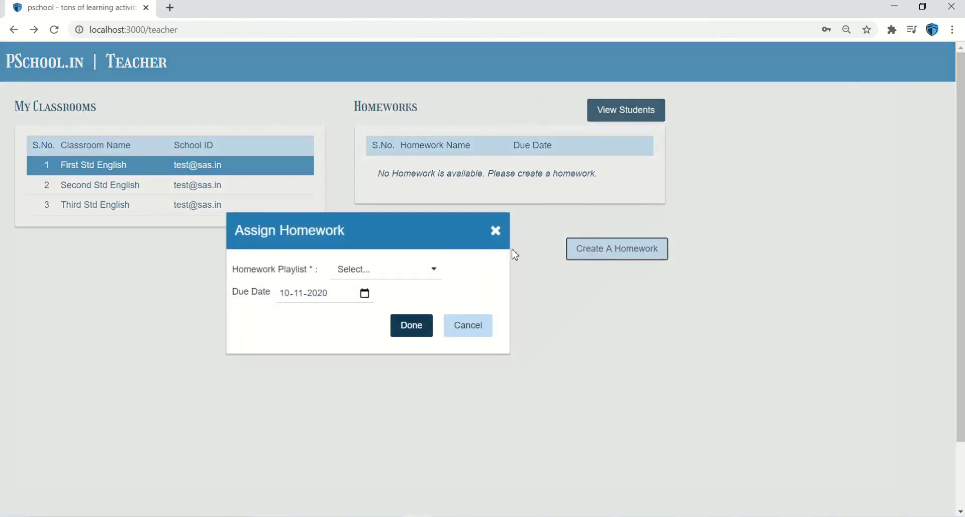
pyautogui.click(370, 272)
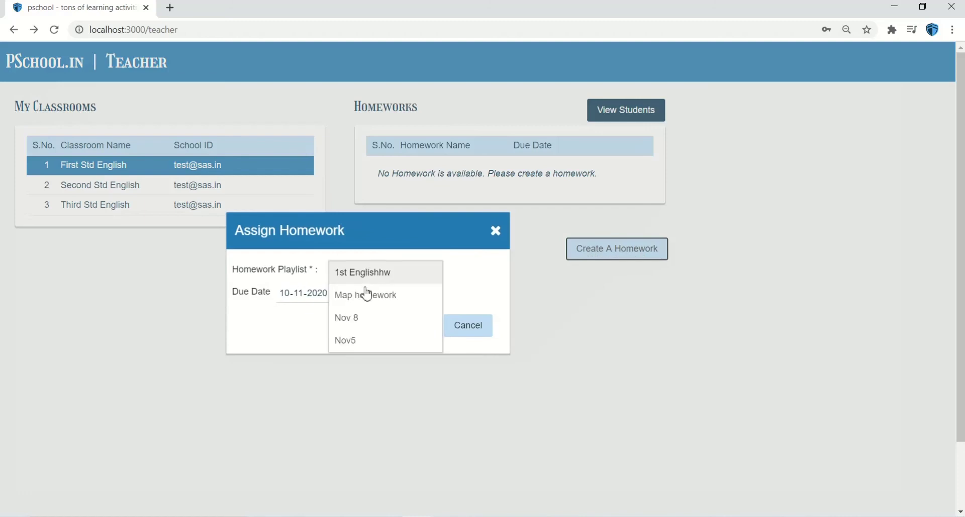
pyautogui.click(365, 323)
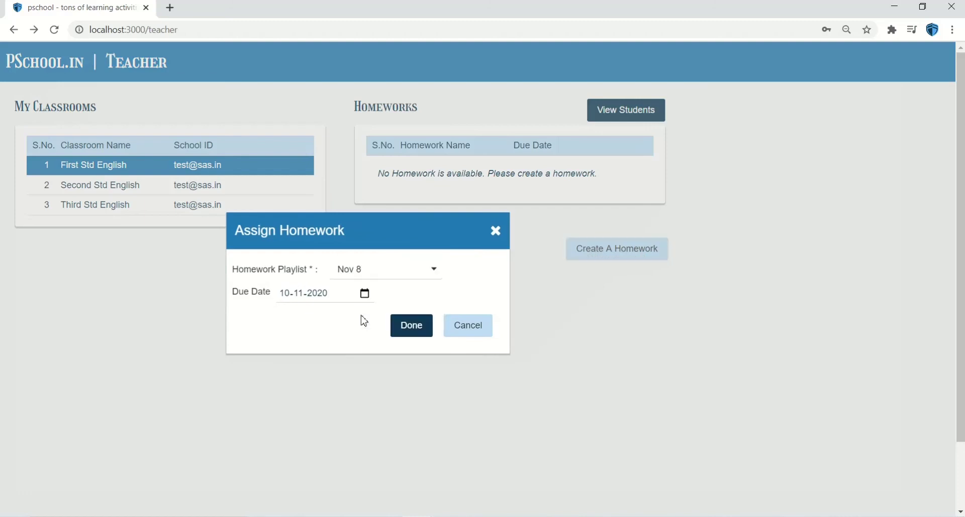
pyautogui.click(365, 294)
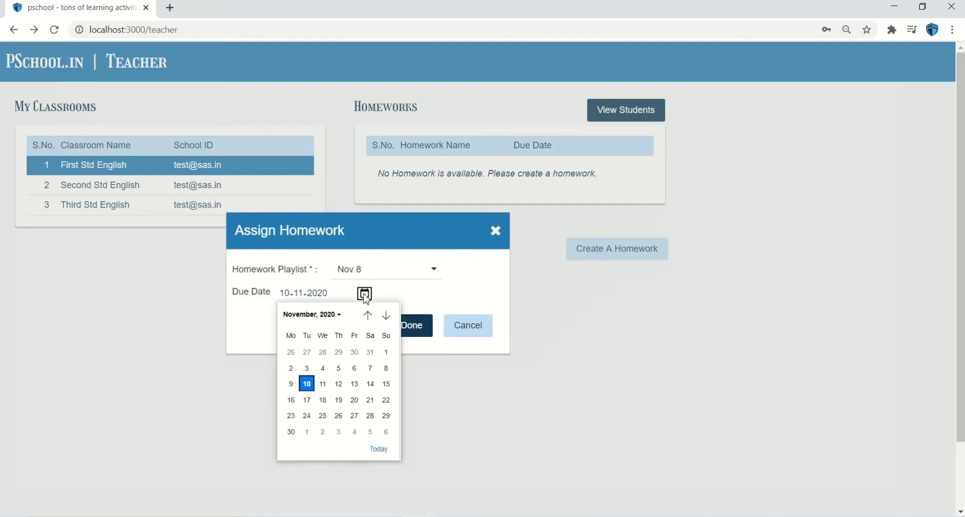
pyautogui.click(339, 383)
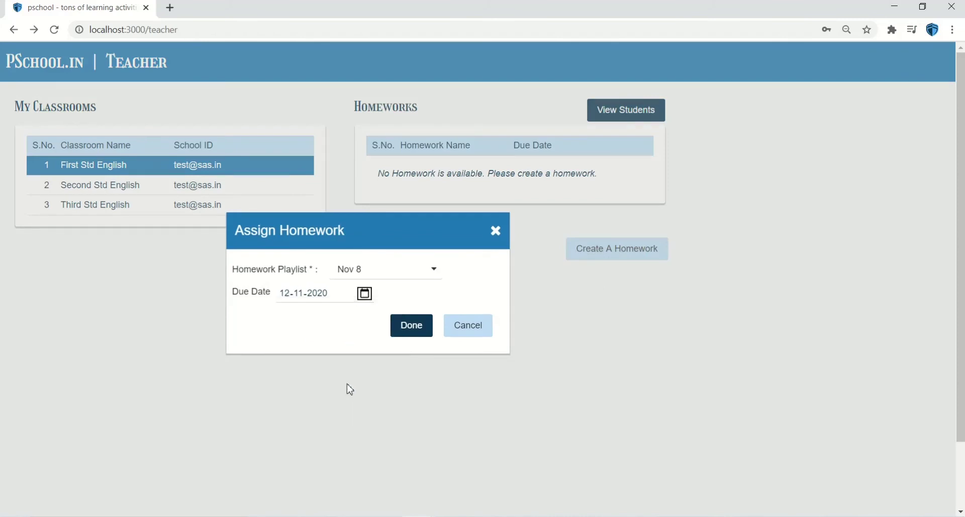
pyautogui.click(410, 330)
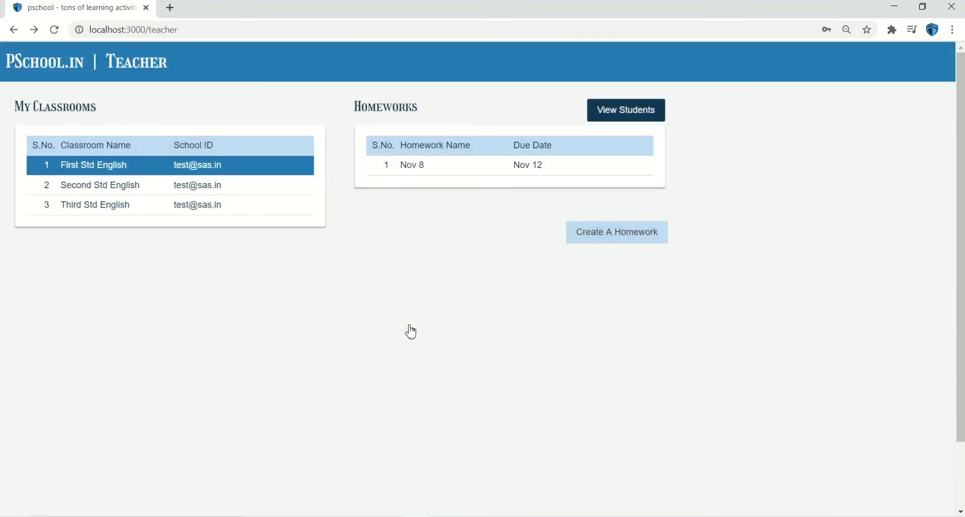
pyautogui.click(420, 174)
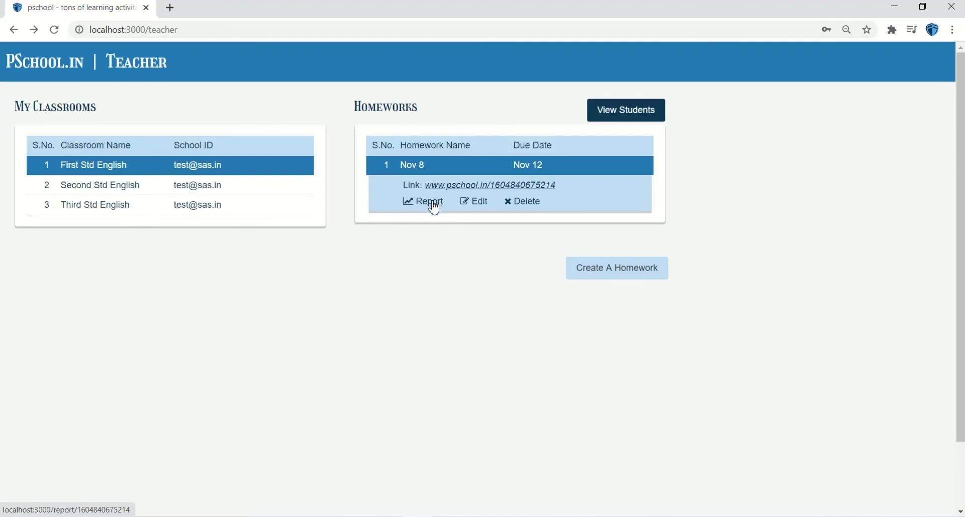
# Open the Nov 8 homework report and view two students' People and Tools and Profession MCQ answers
pyautogui.click(435, 208)
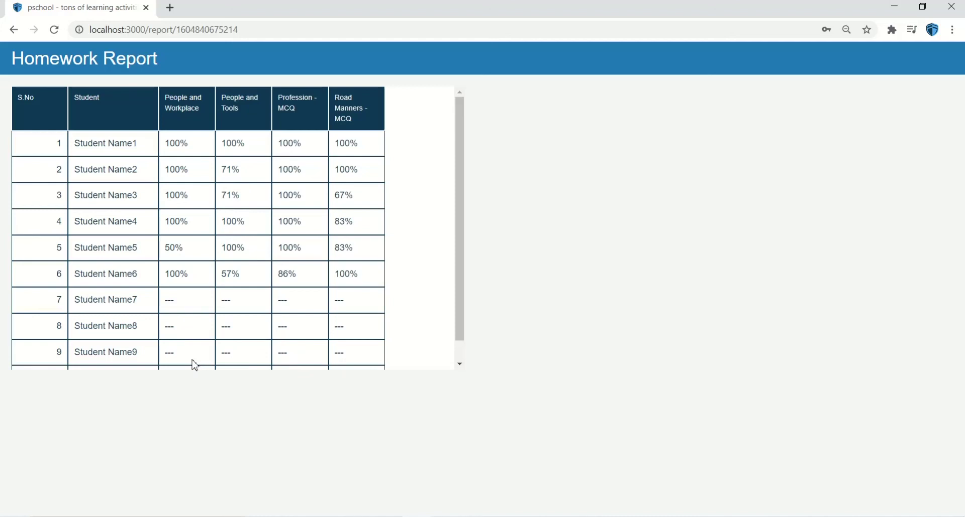
pyautogui.click(232, 172)
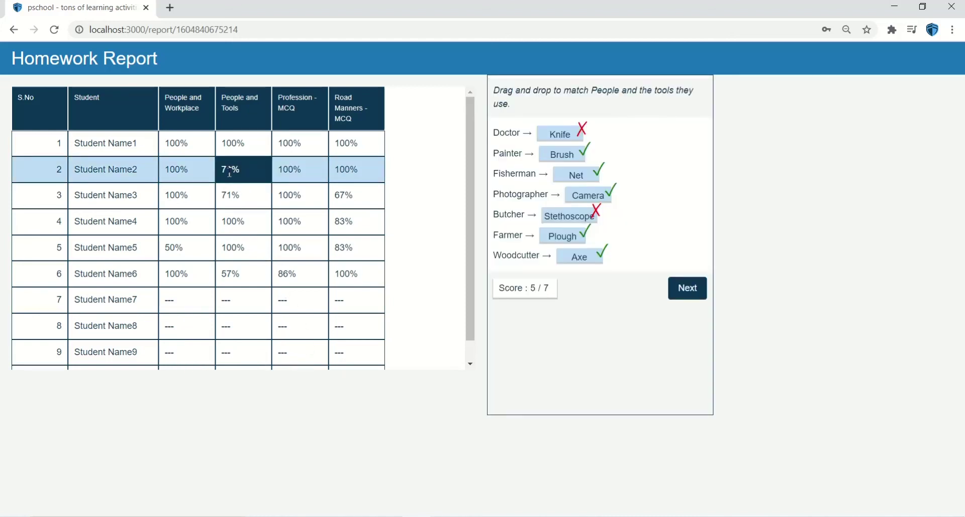
pyautogui.click(290, 202)
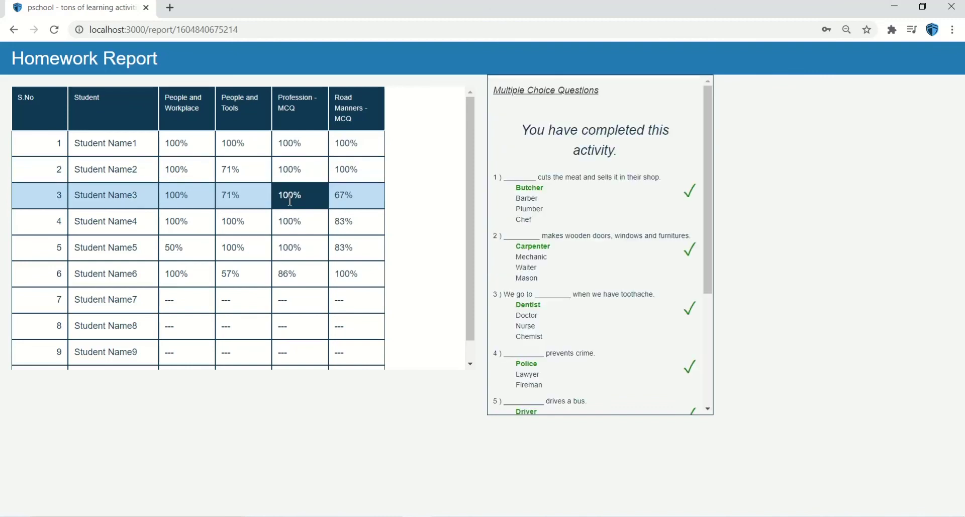